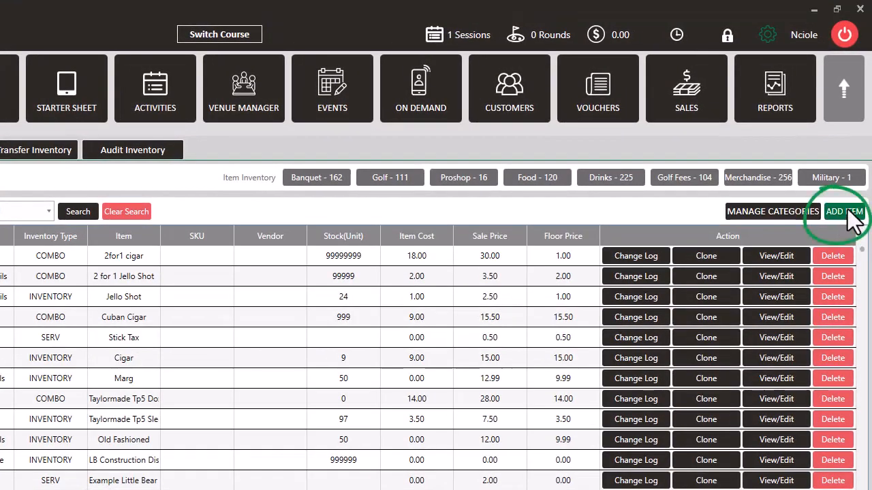
- View the blank entry form for a new inventory item and close it without saving
{"action": "left_click", "coordinate": [845, 212]}
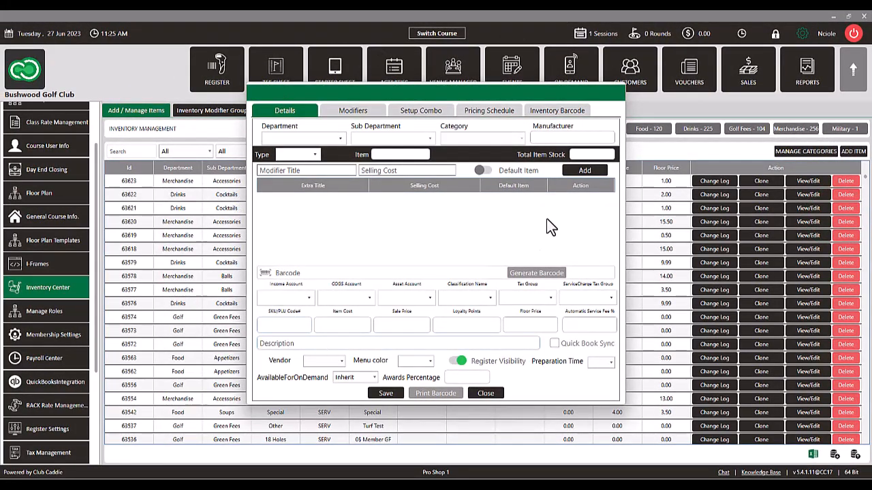
{"action": "left_click", "coordinate": [485, 393]}
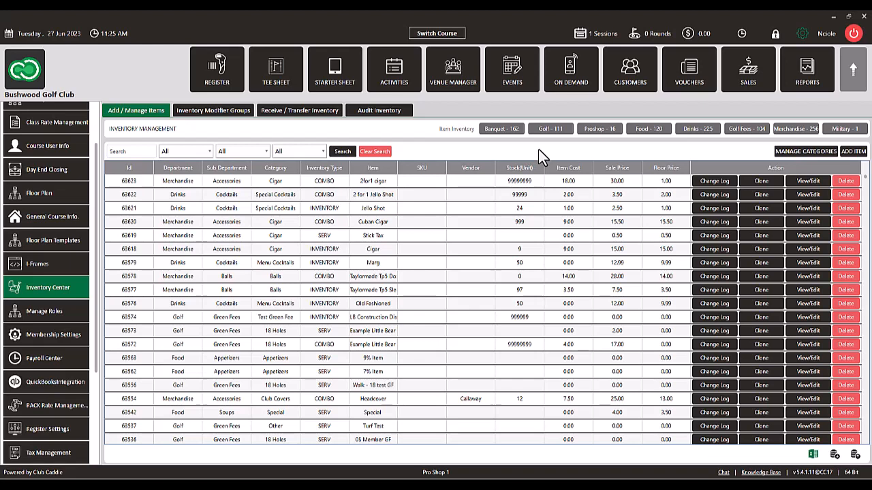
- Filter the inventory list to the Food department with Sandwiches as the sub department and category
{"action": "left_click", "coordinate": [207, 148]}
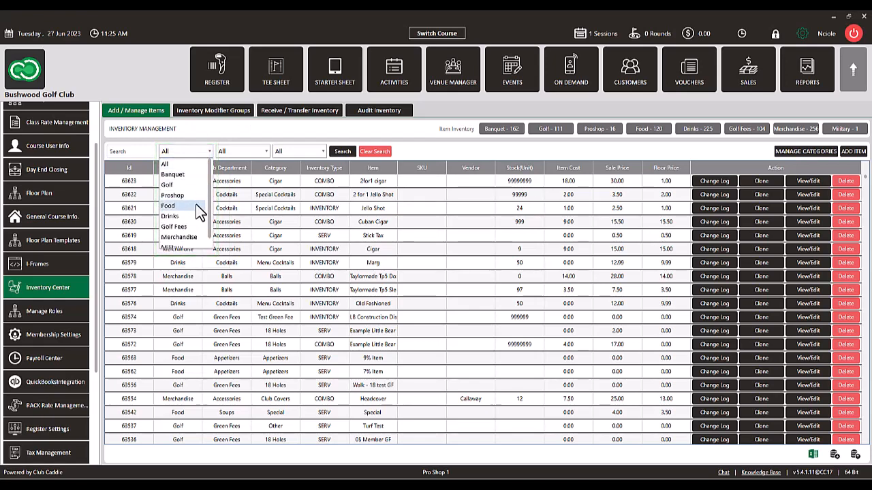
{"action": "left_click", "coordinate": [196, 204]}
{"action": "left_click", "coordinate": [234, 155]}
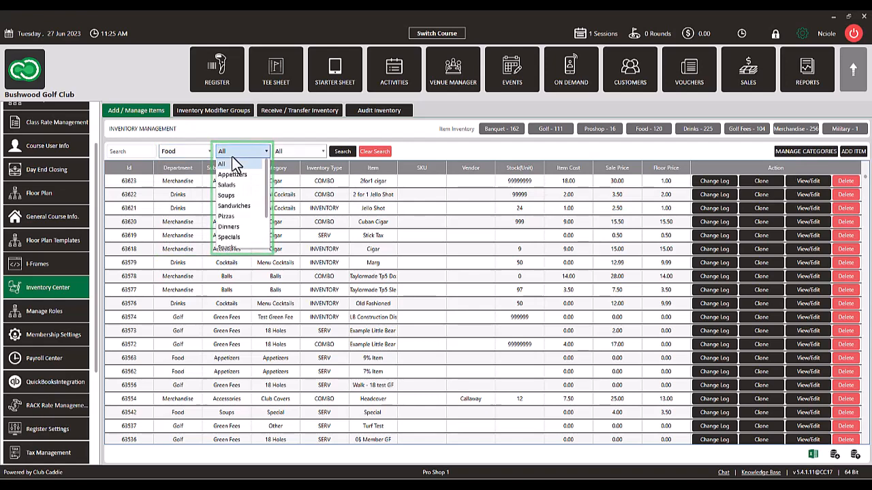
{"action": "left_click", "coordinate": [234, 206]}
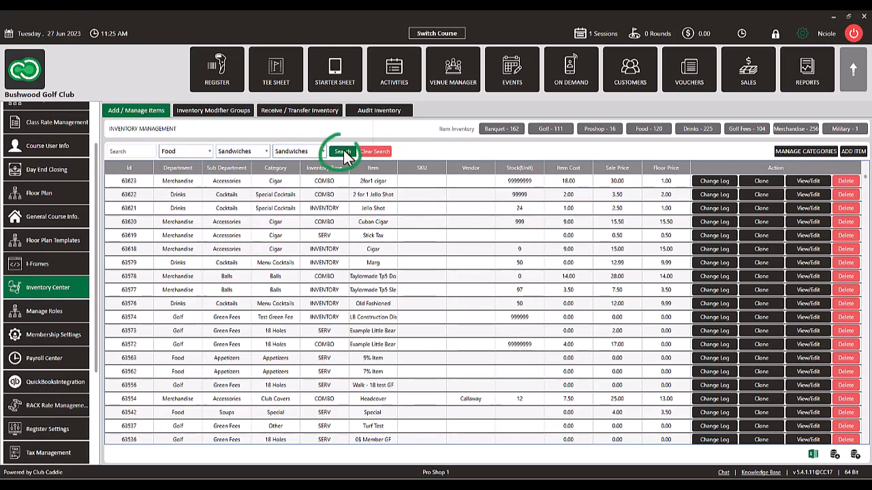
{"action": "left_click", "coordinate": [342, 151]}
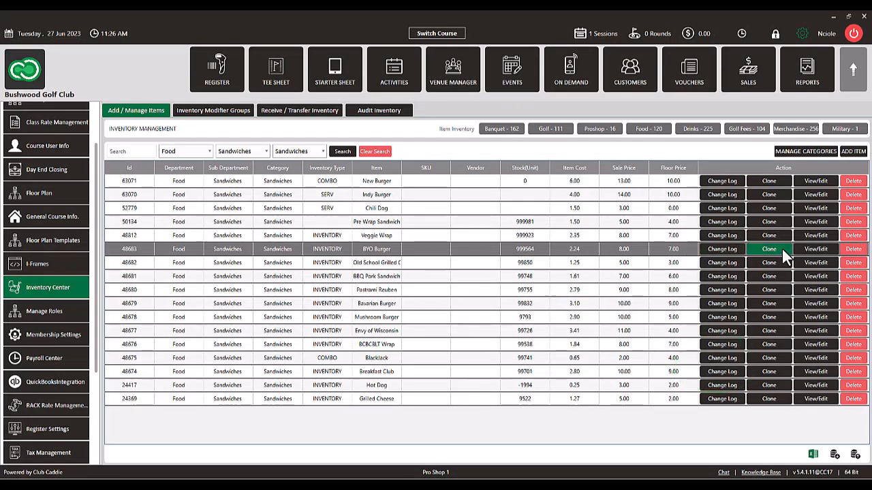
- Clone the BYO Burger item and rename the copy as BYO Chicken Sandwich
{"action": "left_click", "coordinate": [782, 250]}
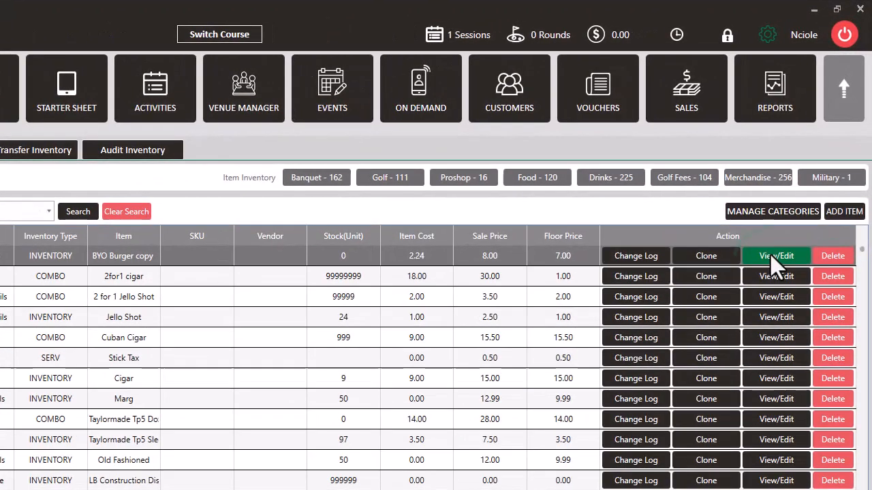
{"action": "left_click", "coordinate": [770, 255]}
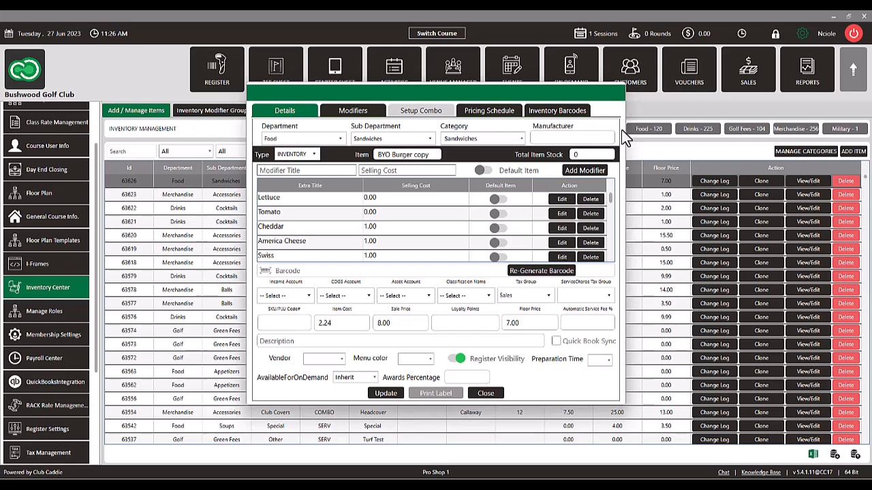
{"action": "left_click", "coordinate": [423, 155]}
{"action": "key", "text": "BackSpace"}
{"action": "key", "text": "BackSpace"}
{"action": "key", "text": "BackSpace"}
{"action": "key", "text": "BackSpace"}
{"action": "key", "text": "BackSpace"}
{"action": "key", "text": "BackSpace"}
{"action": "key", "text": "BackSpace"}
{"action": "key", "text": "BackSpace"}
{"action": "key", "text": "BackSpace"}
{"action": "key", "text": "BackSpace"}
{"action": "key", "text": "BackSpace"}
{"action": "type", "text": "C"}
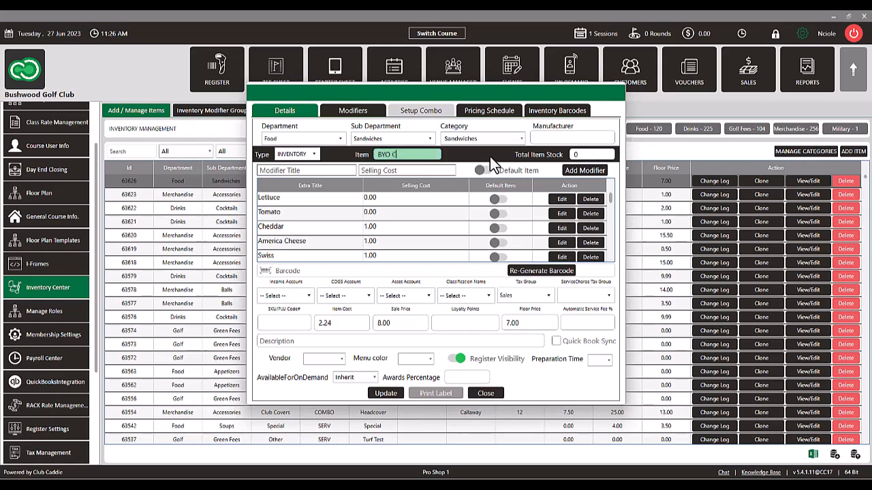
{"action": "type", "text": "hicken Sandwich"}
- Set the BYO Chicken Sandwich item's menu color to light blue and save the item
{"action": "left_click", "coordinate": [341, 323]}
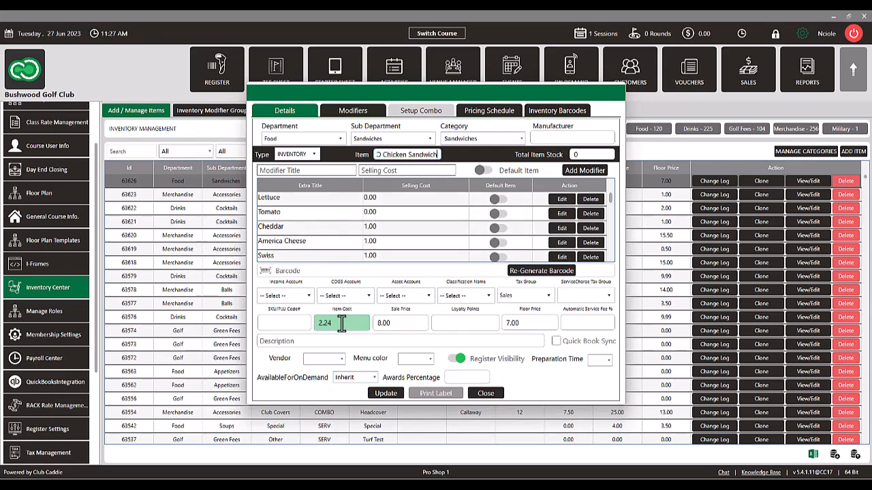
{"action": "key", "text": "Tab"}
{"action": "left_click", "coordinate": [428, 361]}
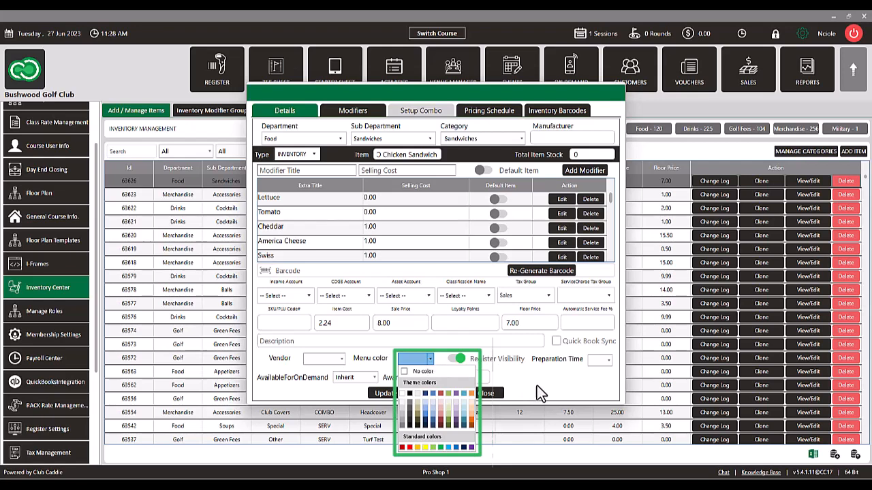
{"action": "left_click", "coordinate": [459, 394]}
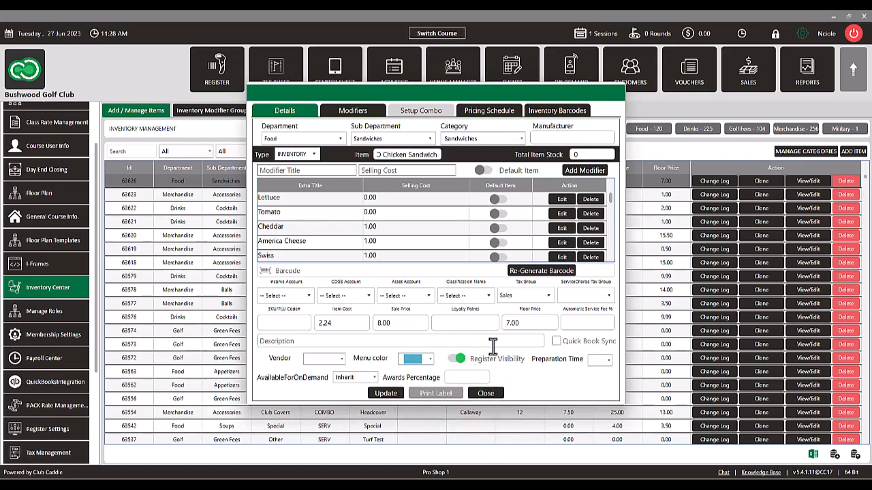
{"action": "left_click", "coordinate": [391, 393]}
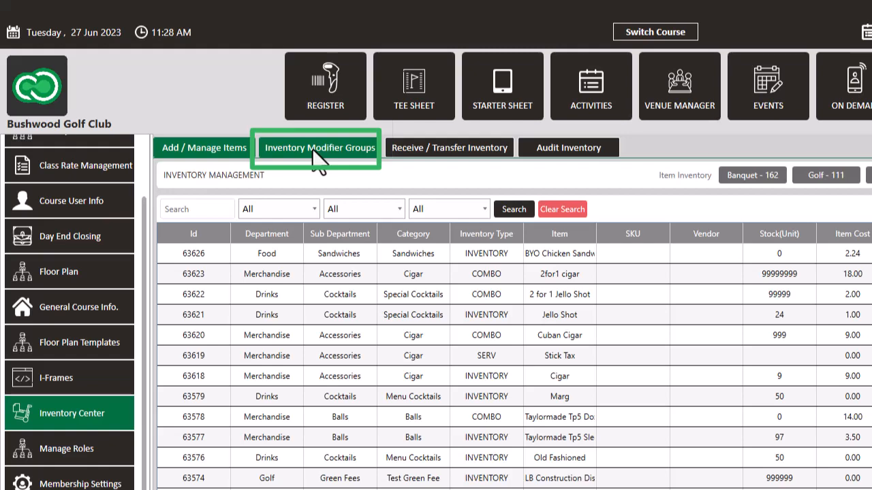
- Open the common modifier category list of the inventory modifier groups
{"action": "left_click", "coordinate": [312, 148]}
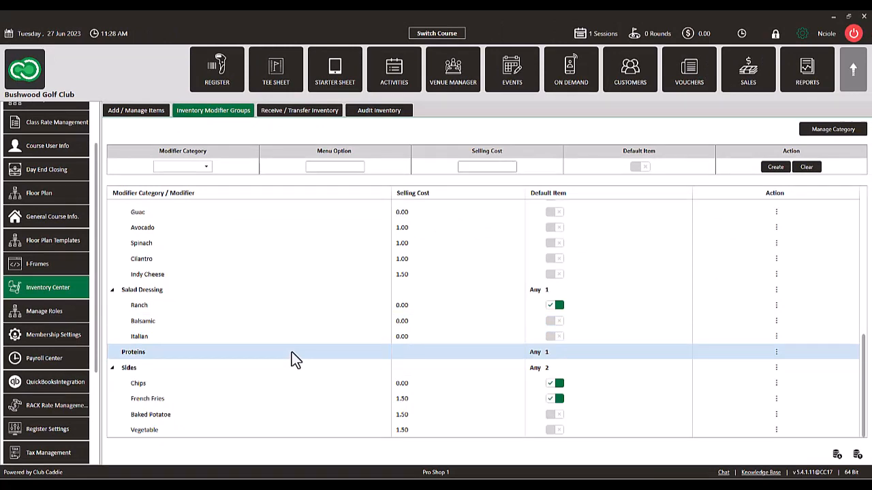
{"action": "scroll", "coordinate": [227, 192], "scroll_direction": "up", "scroll_amount": 8}
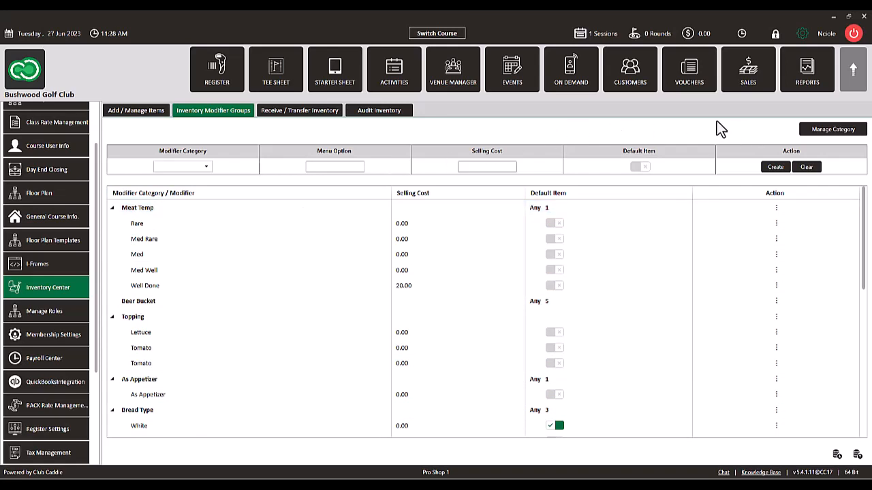
{"action": "left_click", "coordinate": [823, 128]}
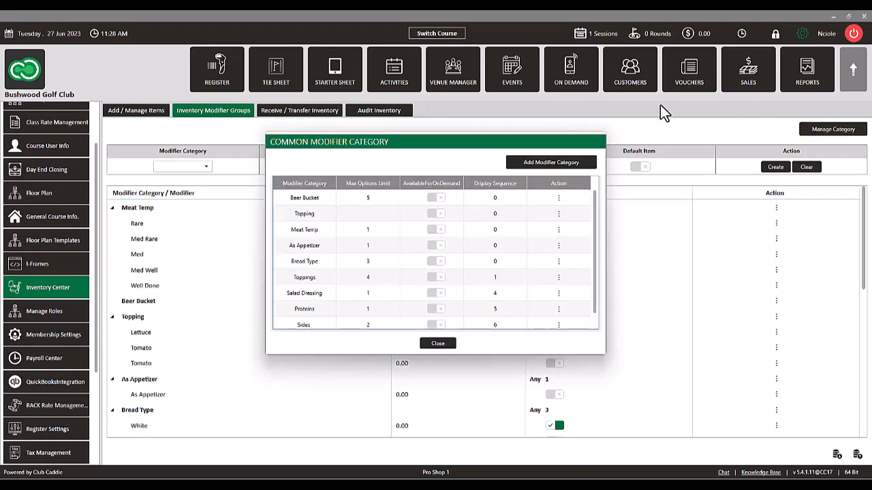
- Start a new modifier category entry and discard it
{"action": "left_click", "coordinate": [556, 164]}
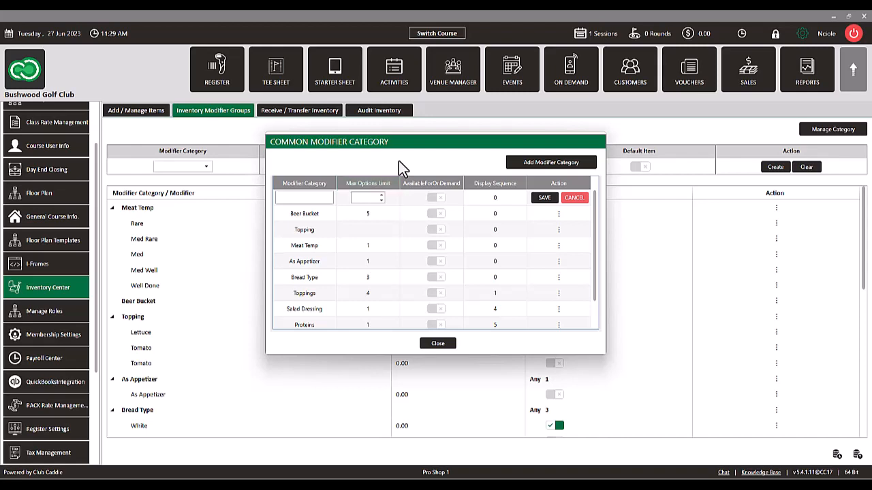
{"action": "left_click", "coordinate": [575, 198]}
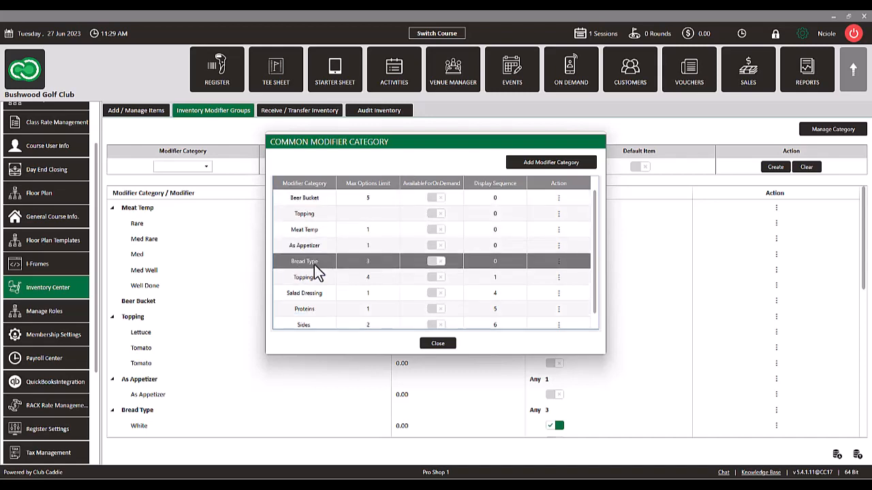
- Set the Bread Type category's maximum options limit to 1, save it and close the category list
{"action": "left_click", "coordinate": [559, 261]}
{"action": "left_click", "coordinate": [382, 264]}
{"action": "left_click", "coordinate": [381, 264]}
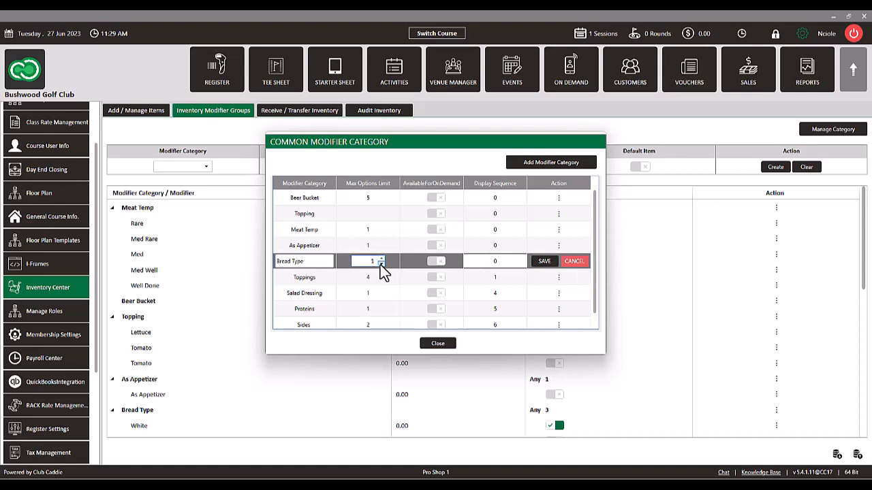
{"action": "left_click", "coordinate": [545, 262]}
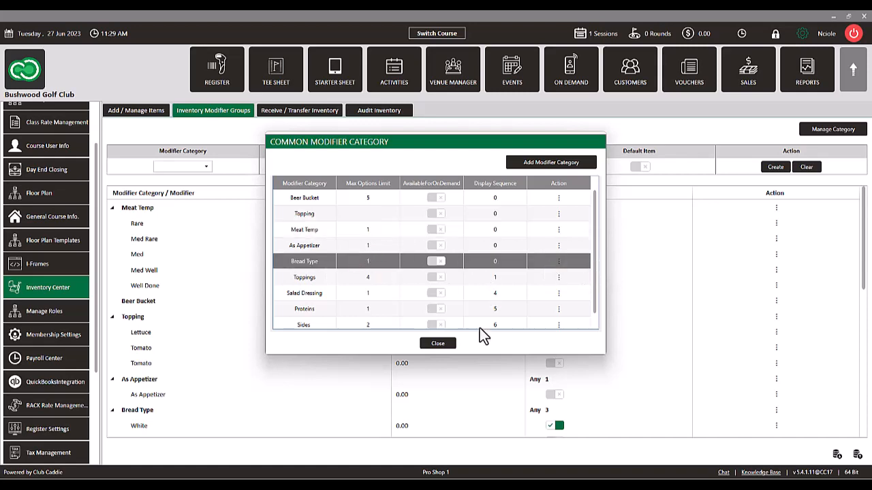
{"action": "left_click", "coordinate": [439, 344]}
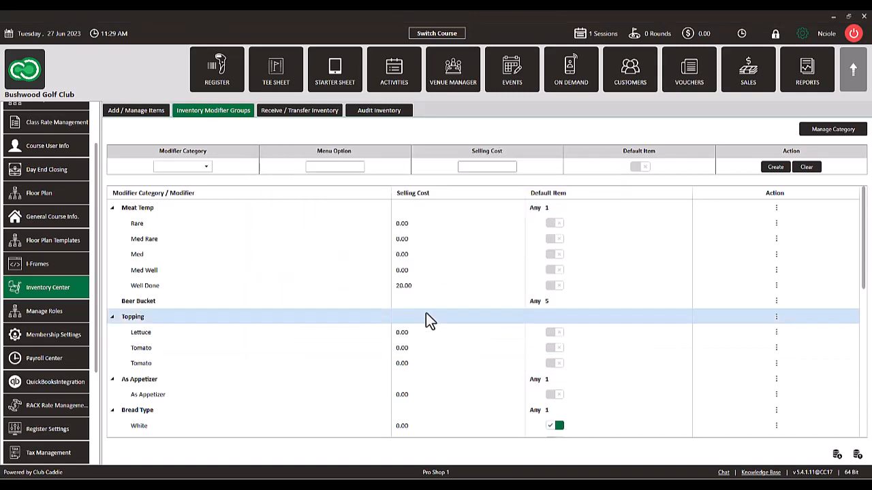
- Choose Bread Type as the modifier category for a new menu option and review its entry fields
{"action": "scroll", "coordinate": [282, 293], "scroll_direction": "down", "scroll_amount": 1}
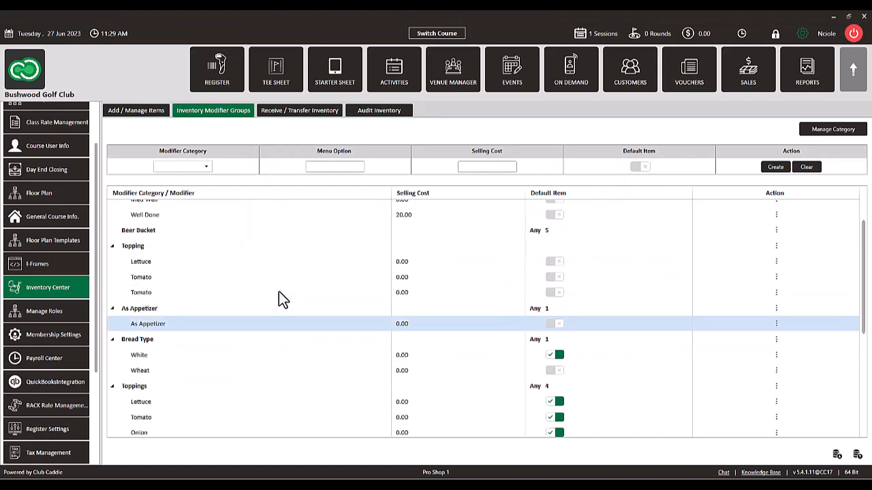
{"action": "scroll", "coordinate": [279, 291], "scroll_direction": "up", "scroll_amount": 1}
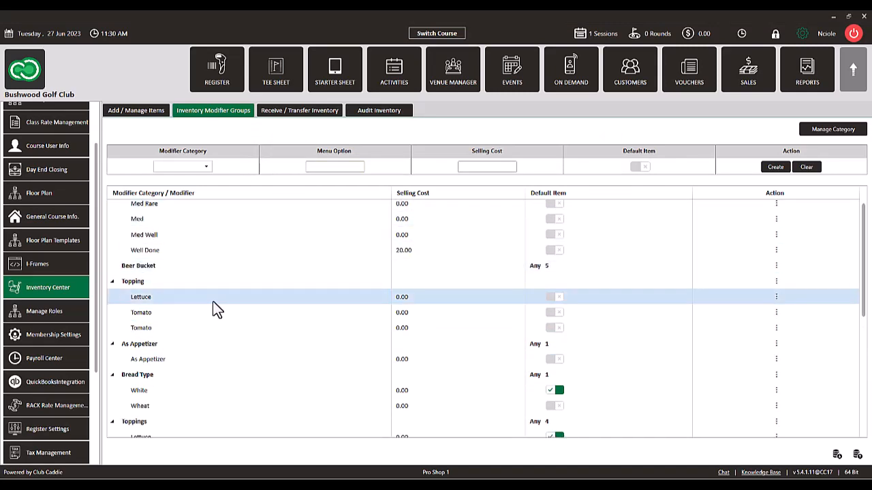
{"action": "scroll", "coordinate": [214, 307], "scroll_direction": "down", "scroll_amount": 1}
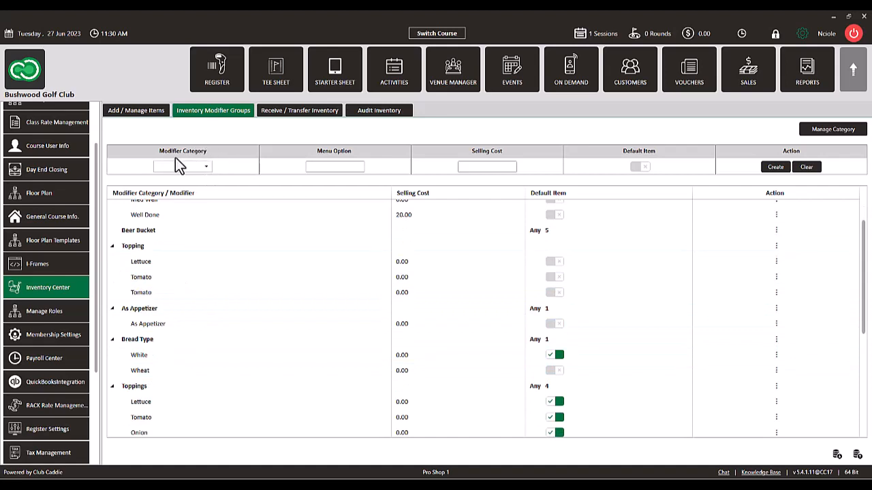
{"action": "left_click", "coordinate": [207, 167]}
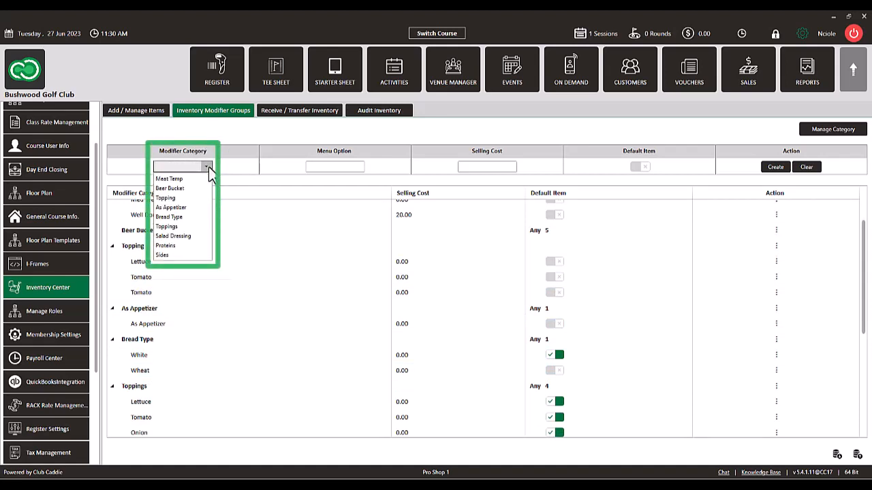
{"action": "left_click", "coordinate": [195, 215]}
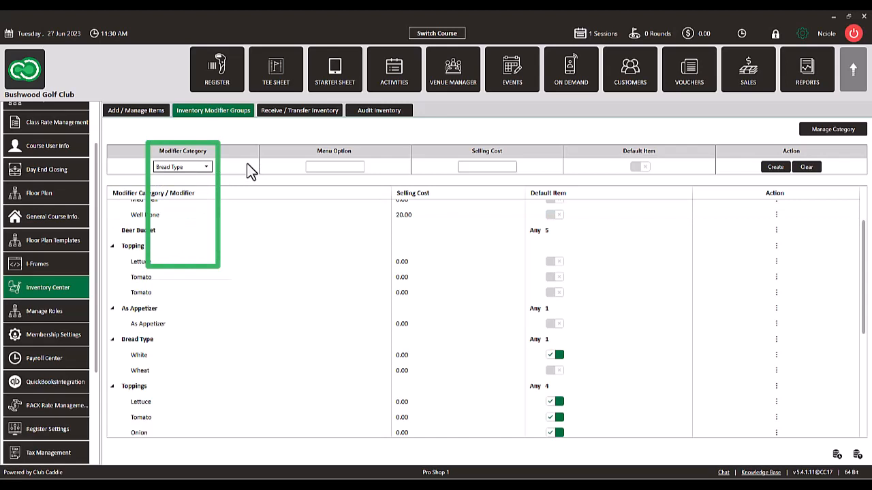
{"action": "left_click", "coordinate": [316, 167]}
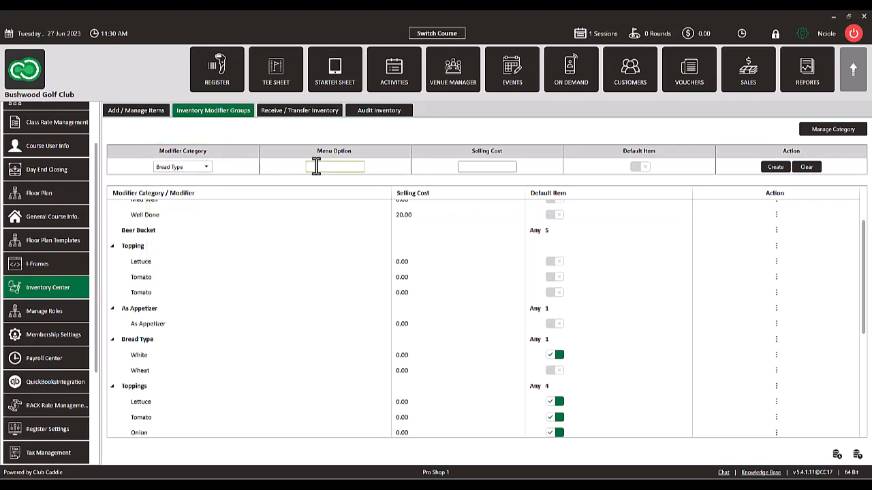
{"action": "left_click", "coordinate": [353, 169]}
{"action": "left_click", "coordinate": [408, 352]}
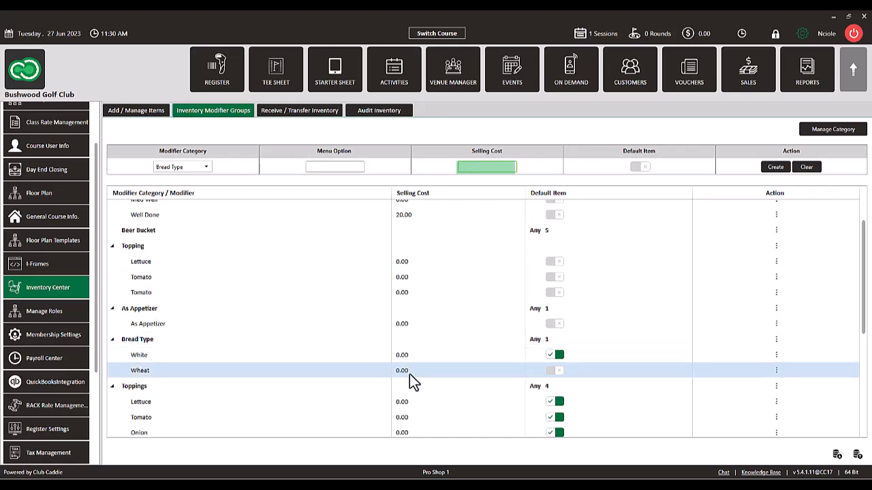
{"action": "left_click", "coordinate": [411, 368]}
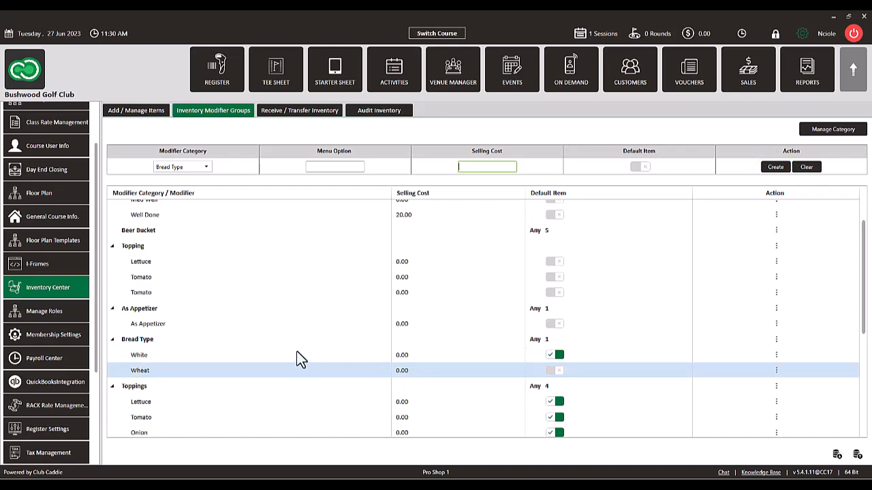
- Open the item selection for the Bread Type modifier category and show the inventory that can be added
{"action": "left_click", "coordinate": [328, 342]}
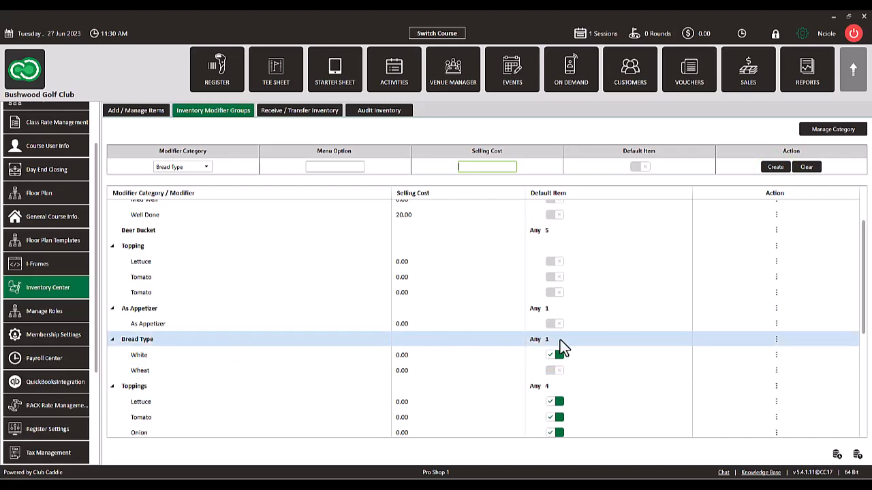
{"action": "left_click", "coordinate": [777, 339]}
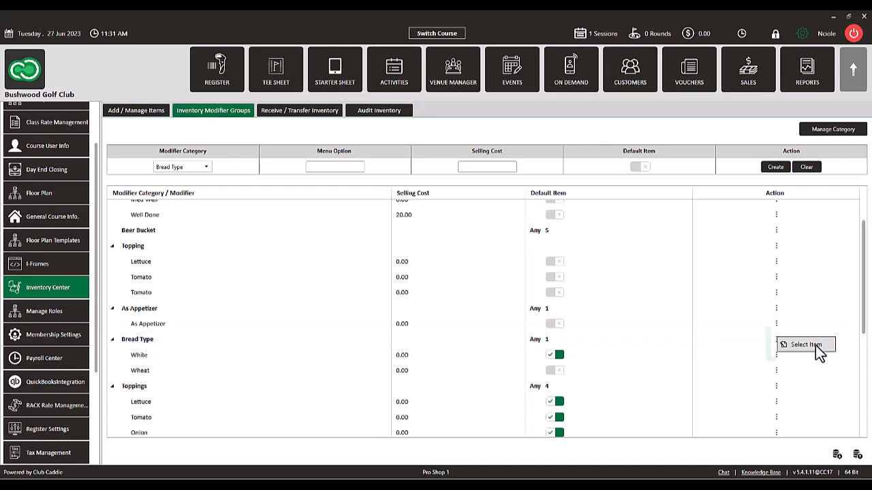
{"action": "left_click", "coordinate": [816, 346]}
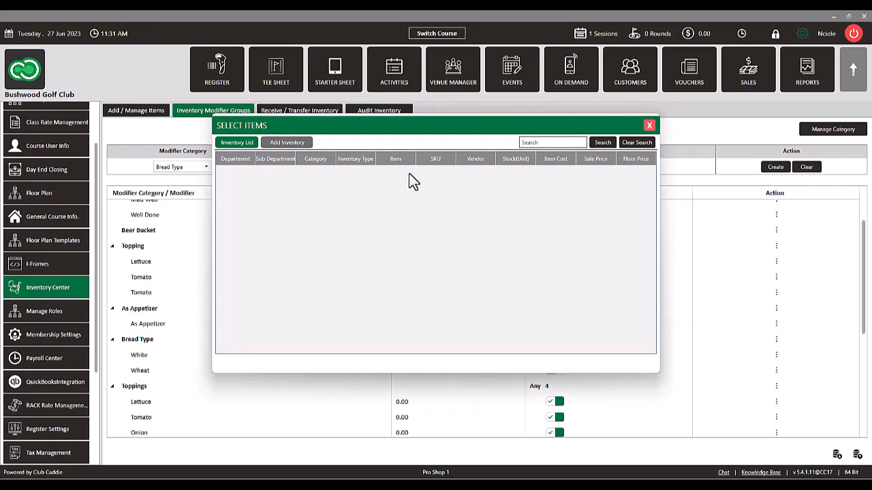
{"action": "left_click", "coordinate": [291, 143]}
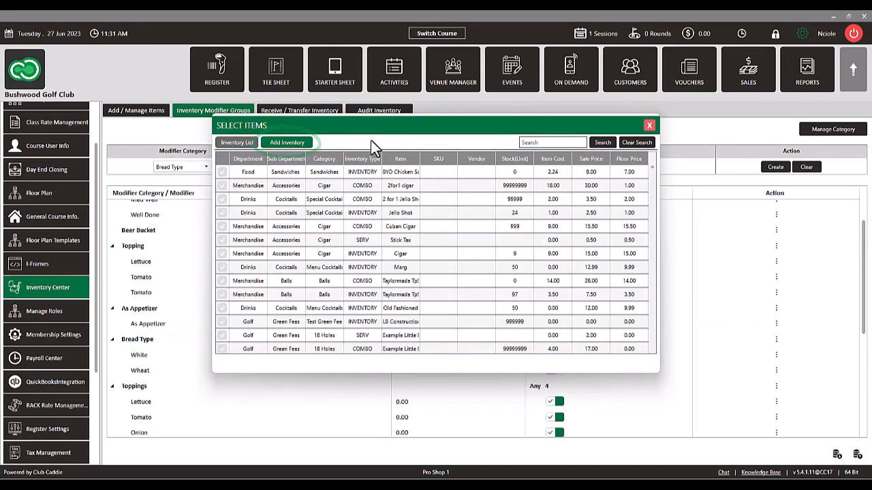
- Search the inventory for "byo", assign Bread Type to the BYO Chicken Sandwich and close the item selection
{"action": "left_click", "coordinate": [538, 143]}
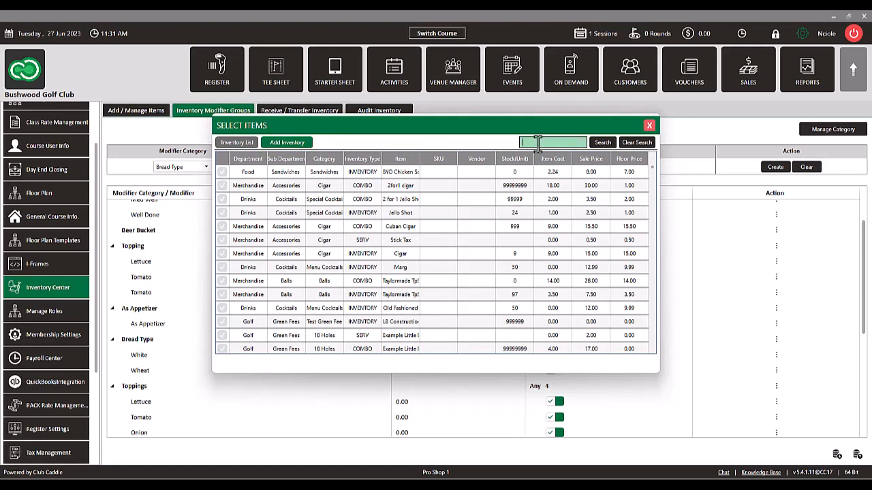
{"action": "type", "text": "byo"}
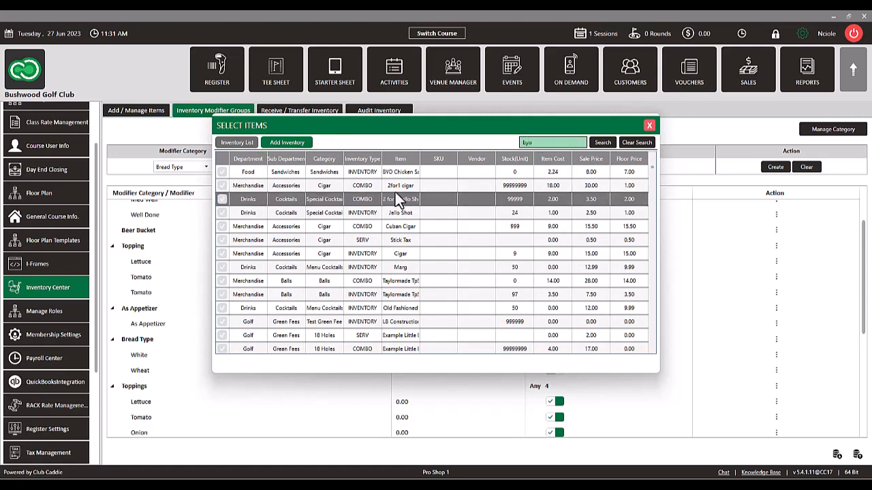
{"action": "left_click", "coordinate": [603, 142]}
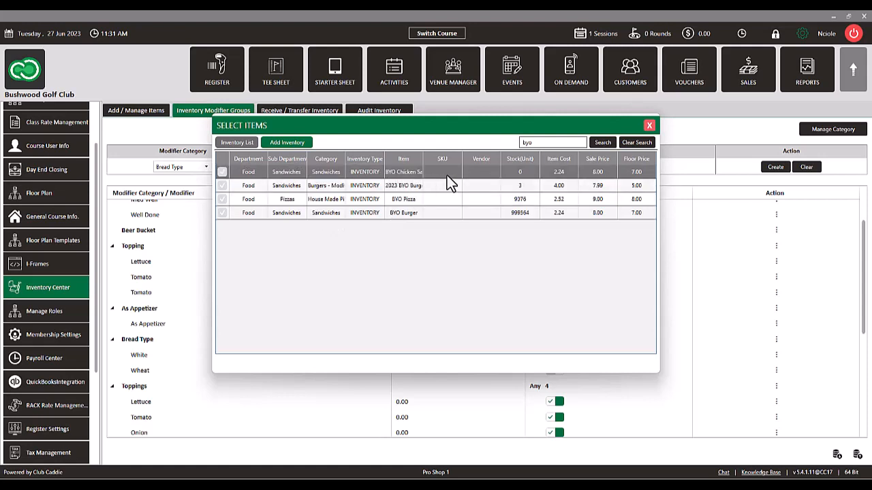
{"action": "left_click", "coordinate": [222, 172]}
{"action": "left_click", "coordinate": [649, 125]}
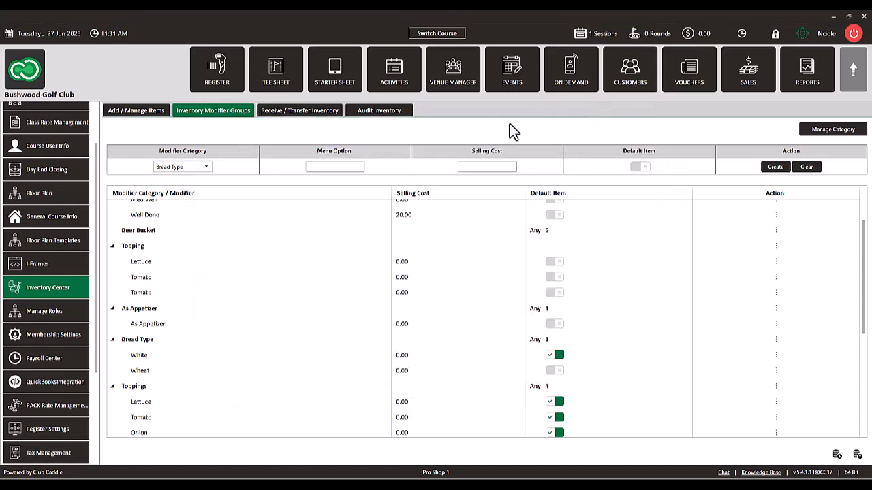
- Add a BYO Chicken Sandwich to the register order, review its modifiers including Bread Type, and close the order item editor
{"action": "left_click", "coordinate": [206, 75]}
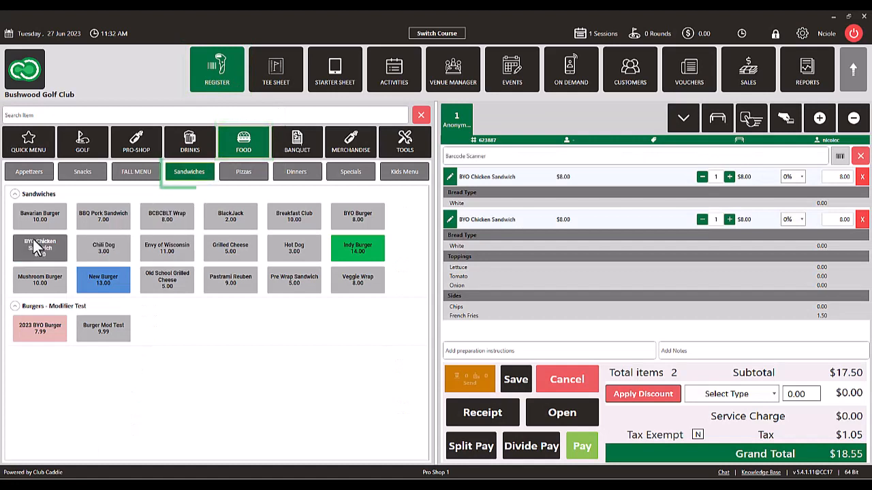
{"action": "left_click", "coordinate": [38, 246]}
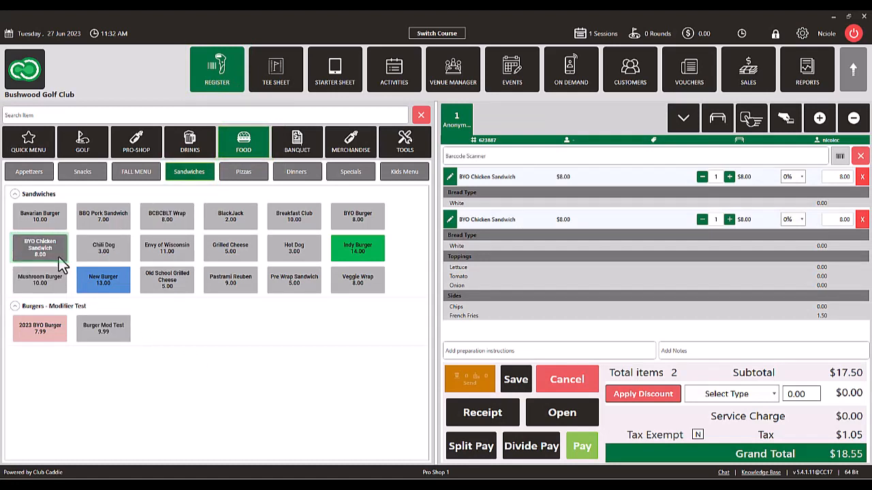
{"action": "left_click", "coordinate": [45, 251]}
{"action": "scroll", "coordinate": [443, 219], "scroll_direction": "down", "scroll_amount": 10}
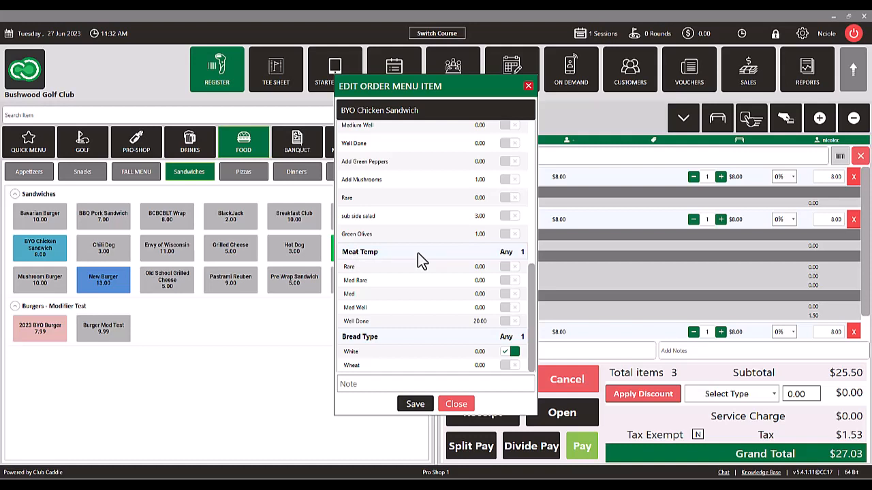
{"action": "scroll", "coordinate": [417, 253], "scroll_direction": "up", "scroll_amount": 10}
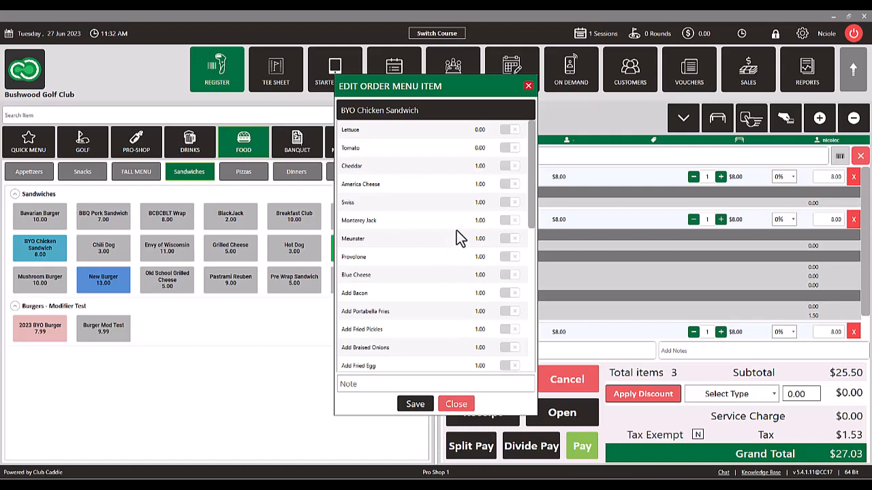
{"action": "scroll", "coordinate": [457, 230], "scroll_direction": "down", "scroll_amount": 8}
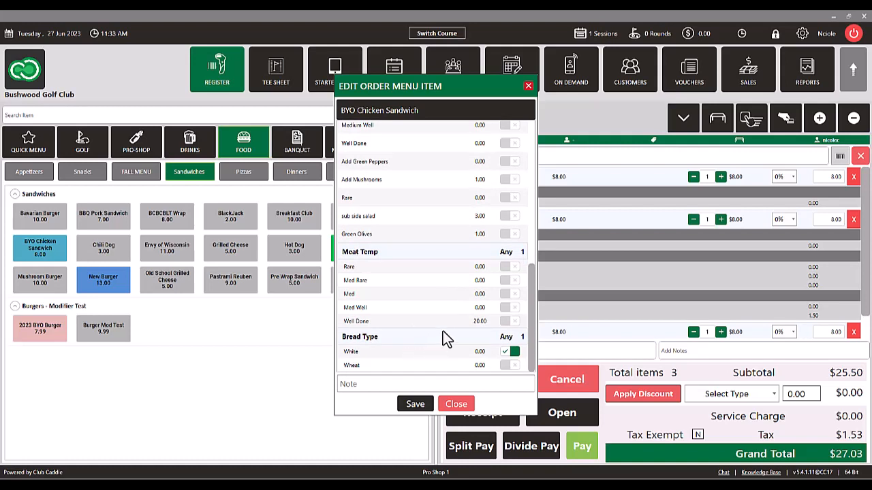
{"action": "left_click", "coordinate": [456, 404]}
- Open the BYO Chicken Sandwich inventory item for editing and delete its modifiers from Lettuce through Add Braised Onions
{"action": "left_click", "coordinate": [801, 38]}
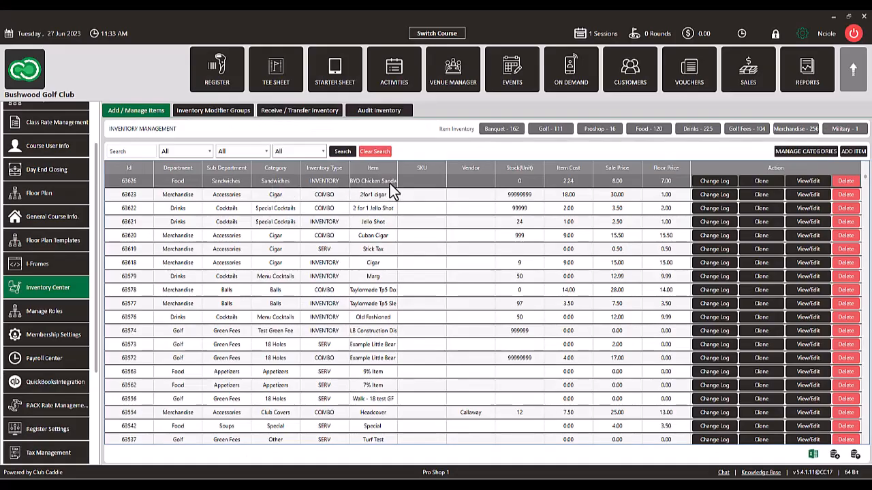
{"action": "left_click", "coordinate": [801, 182]}
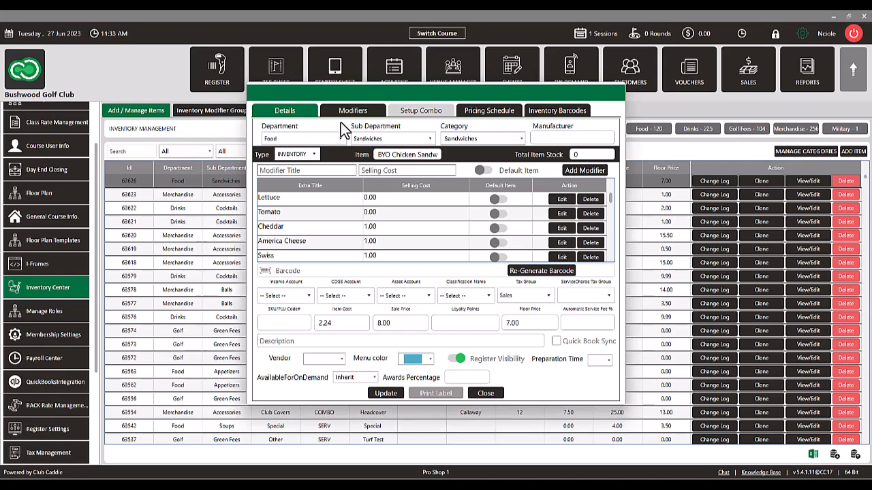
{"action": "scroll", "coordinate": [590, 201], "scroll_direction": "down", "scroll_amount": 3}
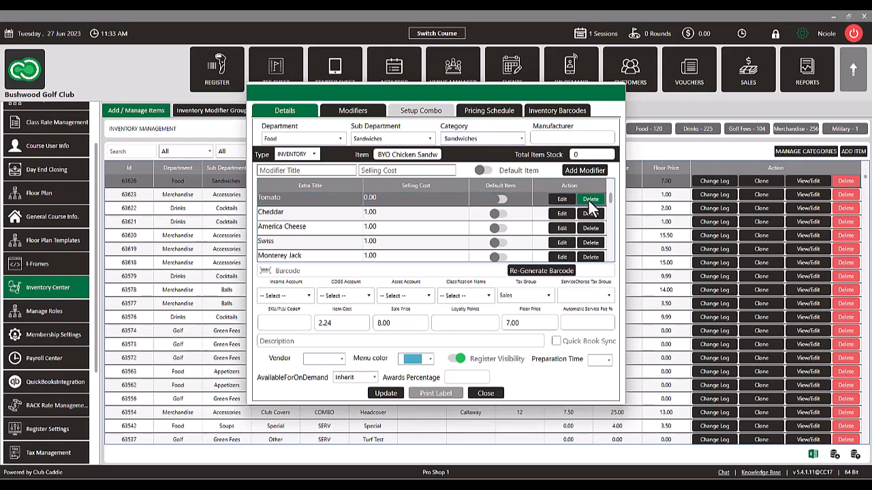
{"action": "scroll", "coordinate": [588, 201], "scroll_direction": "down", "scroll_amount": 10}
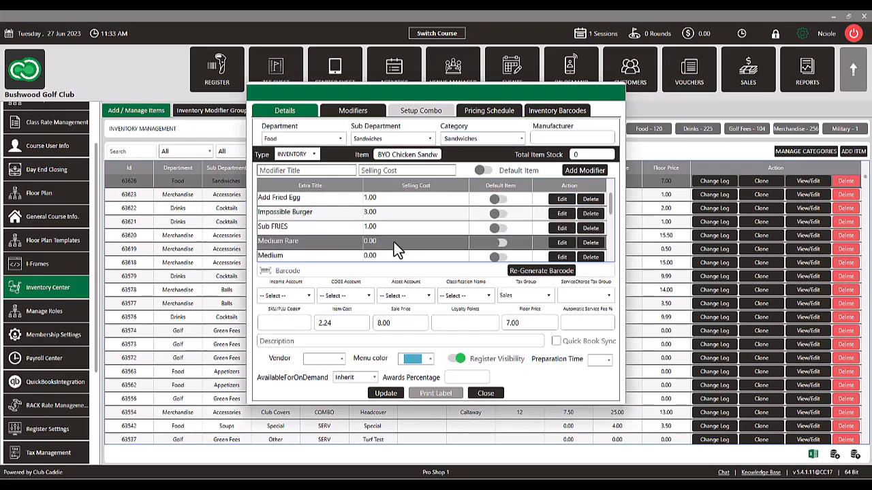
- Delete the Medium Rare, Medium, Medium Well, Well Done and Add Green Peppers modifiers from the sandwich
{"action": "left_click", "coordinate": [591, 244]}
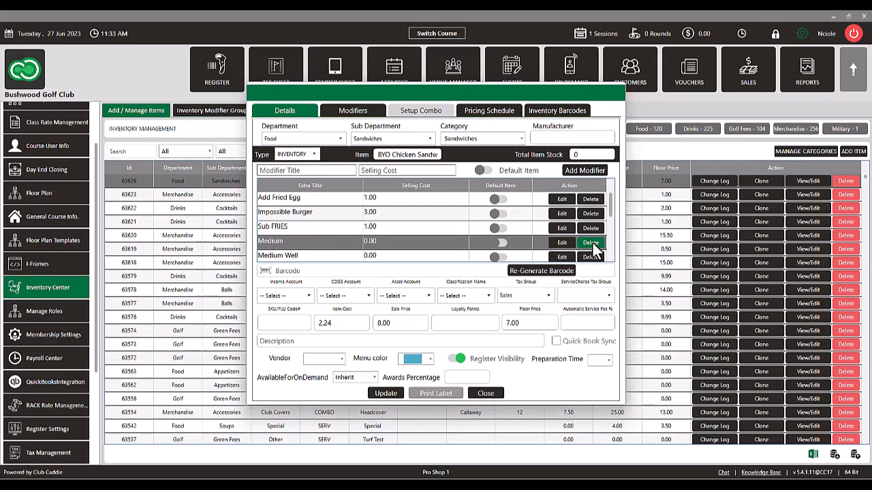
{"action": "left_click", "coordinate": [590, 244]}
{"action": "left_click", "coordinate": [591, 244]}
{"action": "left_click", "coordinate": [591, 244]}
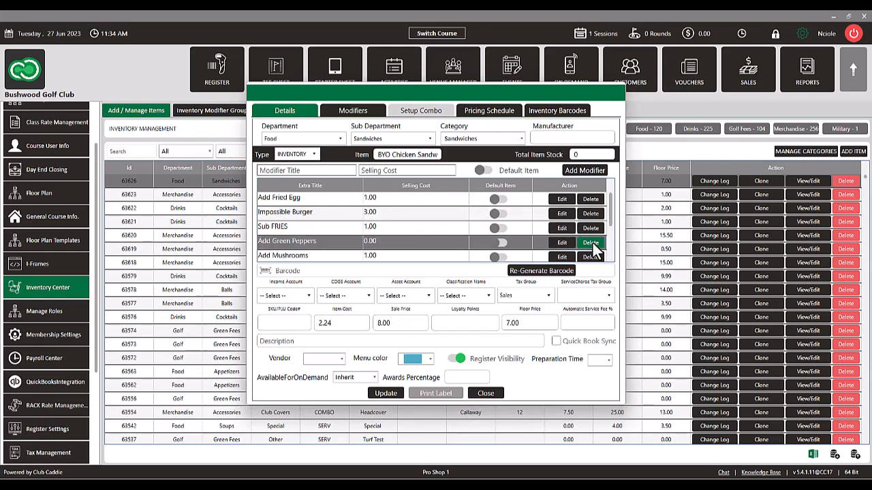
{"action": "left_click", "coordinate": [591, 244]}
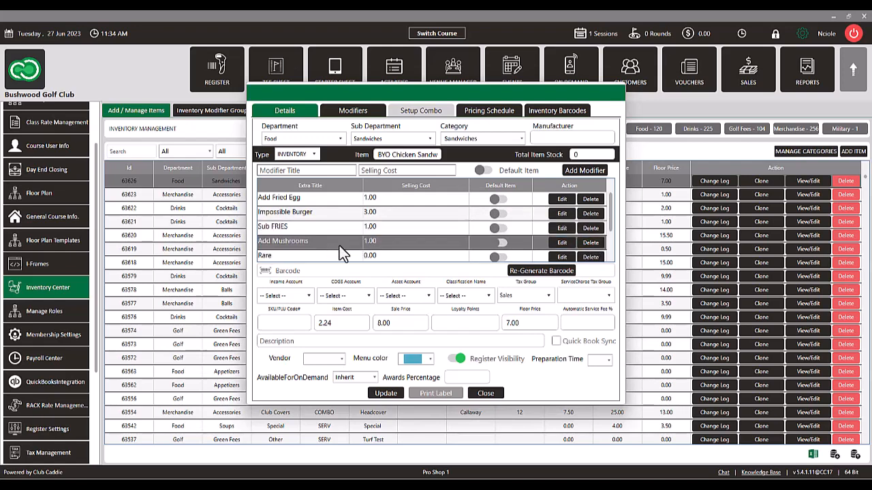
- Delete the Green Olives modifier, check the remaining list and update the BYO Chicken Sandwich item
{"action": "left_click", "coordinate": [597, 257]}
{"action": "left_click", "coordinate": [593, 259]}
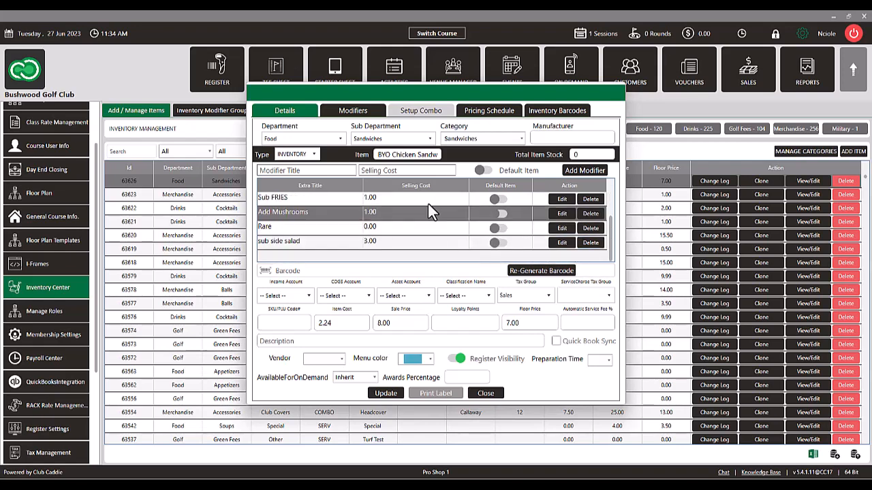
{"action": "scroll", "coordinate": [392, 223], "scroll_direction": "up", "scroll_amount": 1}
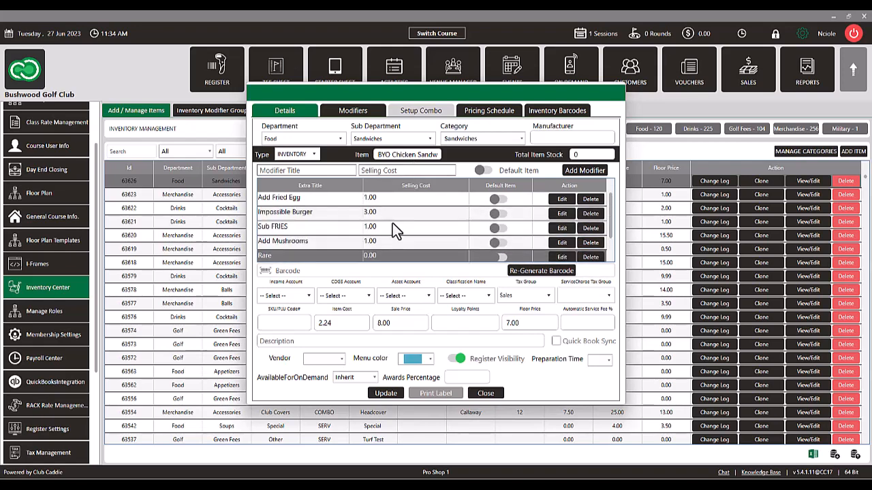
{"action": "left_click", "coordinate": [379, 393]}
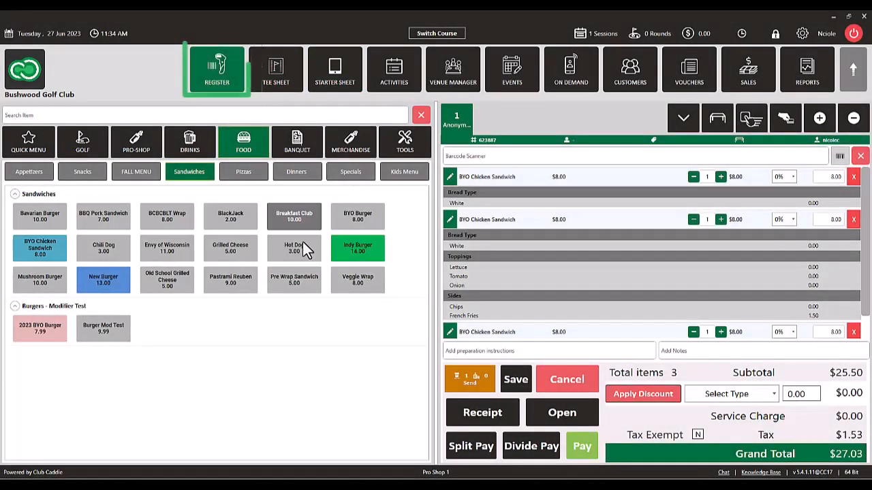
- Add another BYO Chicken Sandwich to the register order and review its modifier options
{"action": "left_click", "coordinate": [41, 251]}
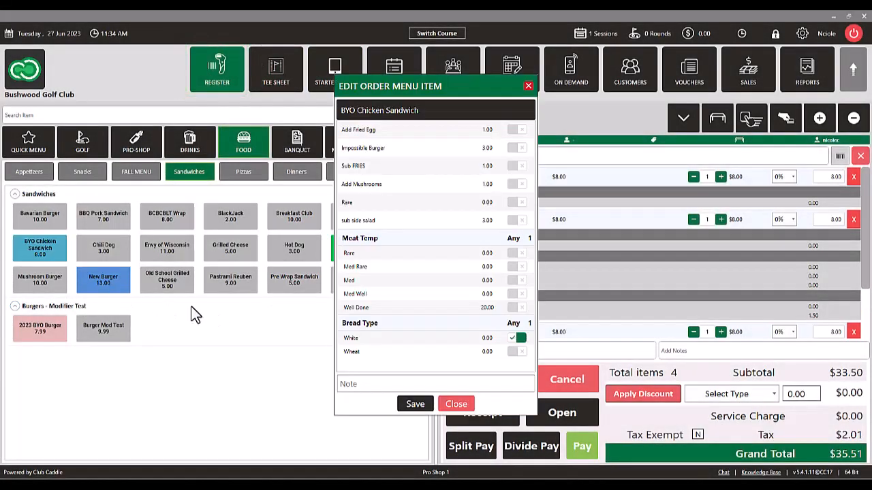